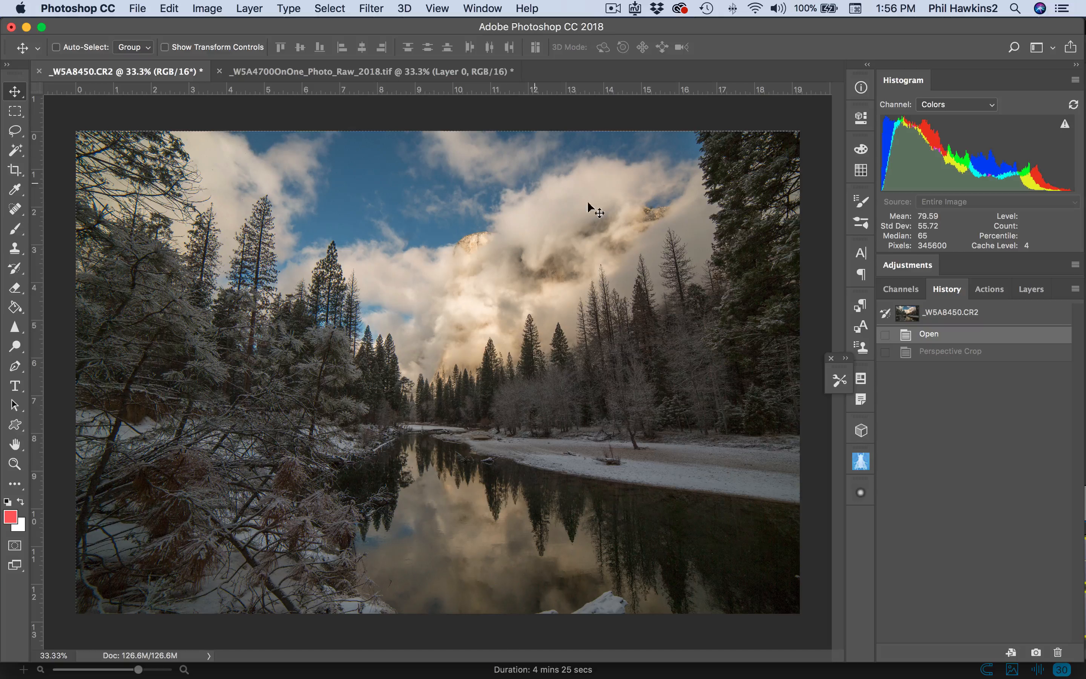
# Step: Use the Perspective Crop tool to lay a crop grid over the entire river landscape photo
pyautogui.moveTo(690, 313)
pyautogui.mouseDown()
pyautogui.moveTo(668, 223)
pyautogui.moveTo(689, 322)
pyautogui.moveTo(660, 200)
pyautogui.moveTo(269, 208)
pyautogui.moveTo(269, 184)
pyautogui.moveTo(235, 400)
pyautogui.moveTo(263, 191)
pyautogui.mouseUp()
pyautogui.click(15, 172)
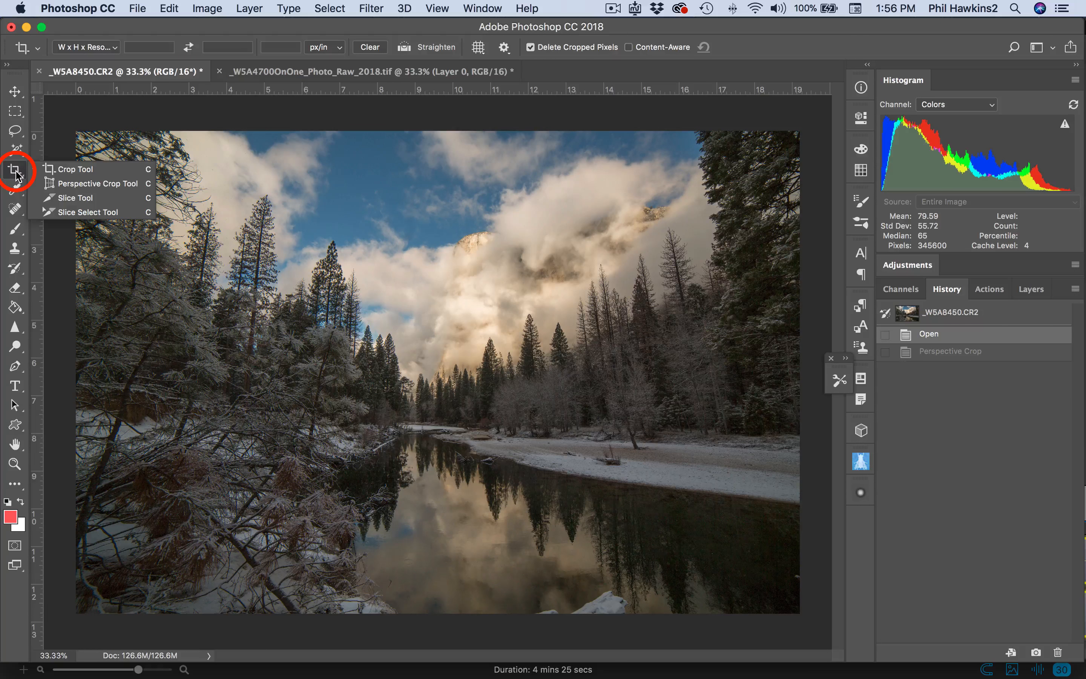
pyautogui.click(72, 184)
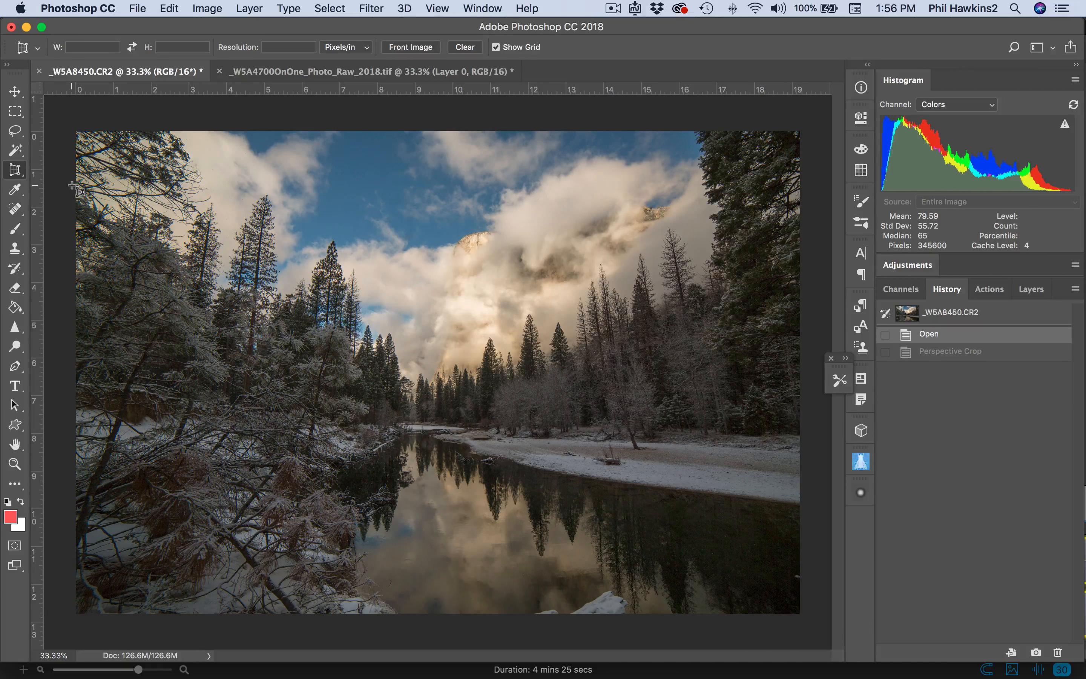
pyautogui.click(78, 132)
pyautogui.moveTo(76, 132); pyautogui.dragTo(800, 615)
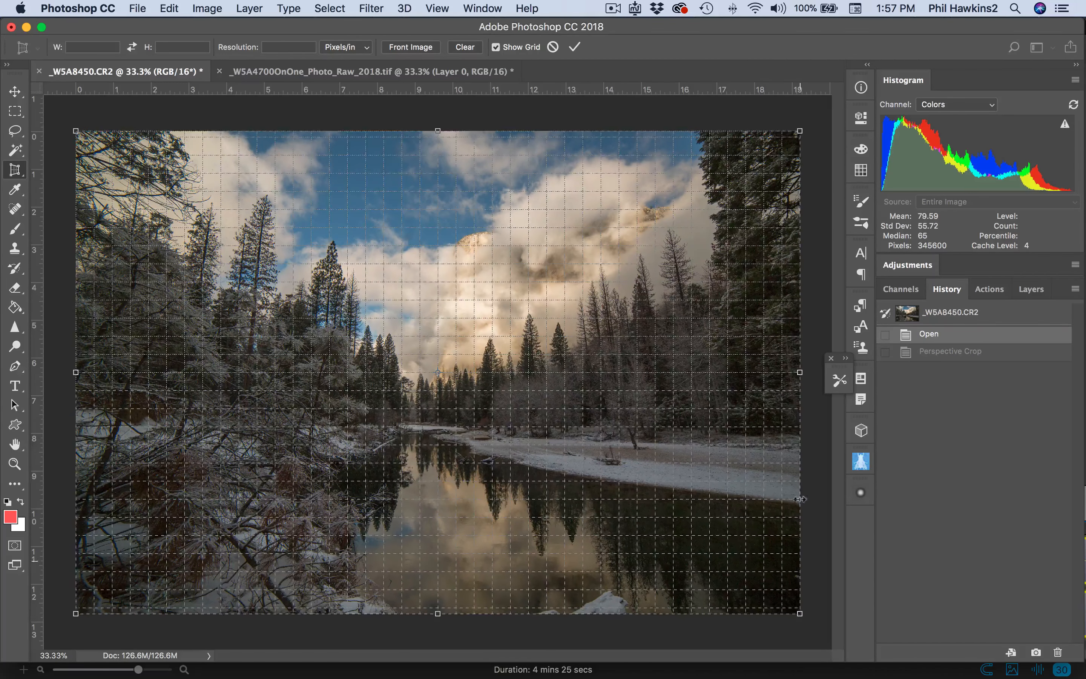
# Step: Try a perspective crop with the grid's upper corners moved inward to about 17 and 2 on the horizontal ruler, and revert to the Open state
pyautogui.click(800, 132)
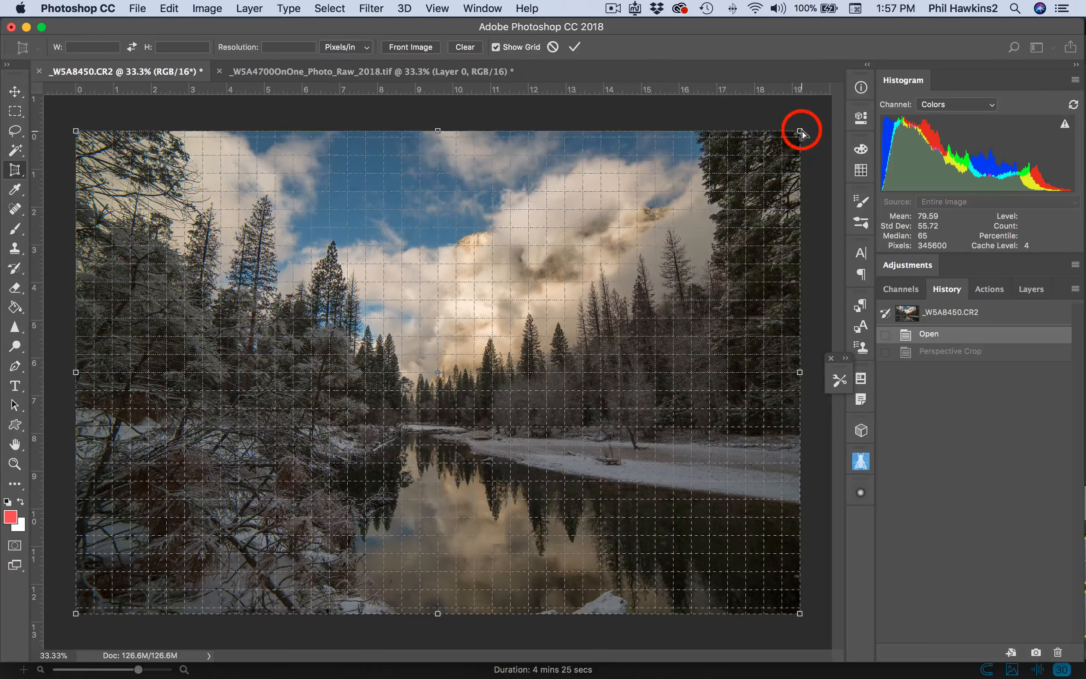
pyautogui.moveTo(800, 131); pyautogui.dragTo(718, 130)
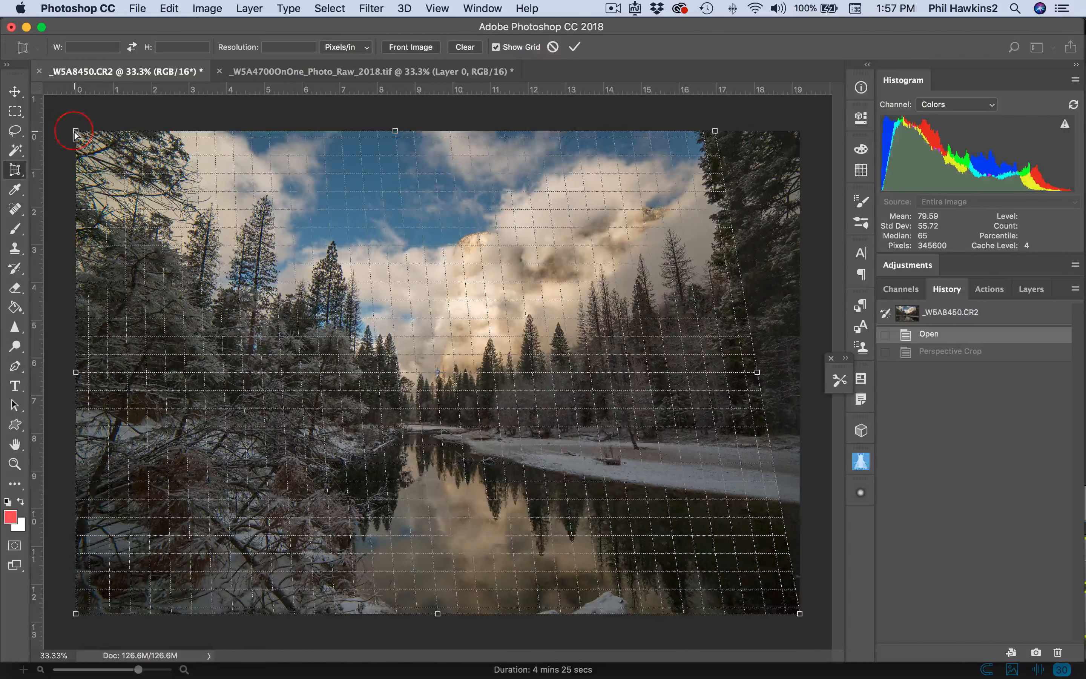
pyautogui.moveTo(75, 132); pyautogui.dragTo(146, 133)
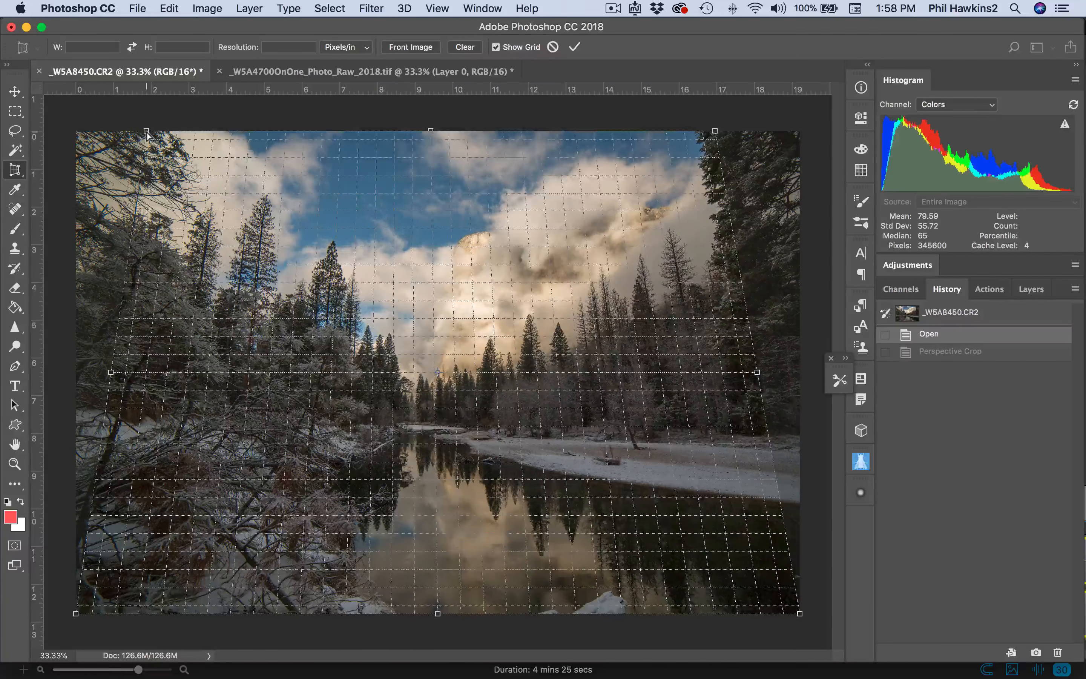
pyautogui.moveTo(148, 134); pyautogui.dragTo(152, 135)
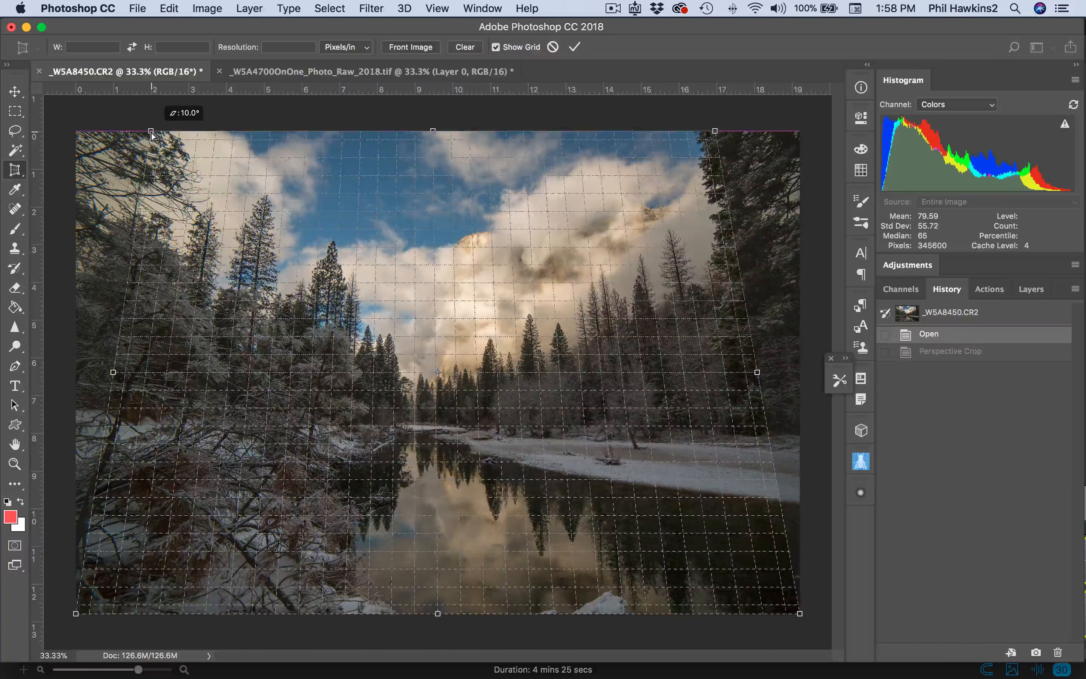
pyautogui.moveTo(152, 134); pyautogui.dragTo(152, 134)
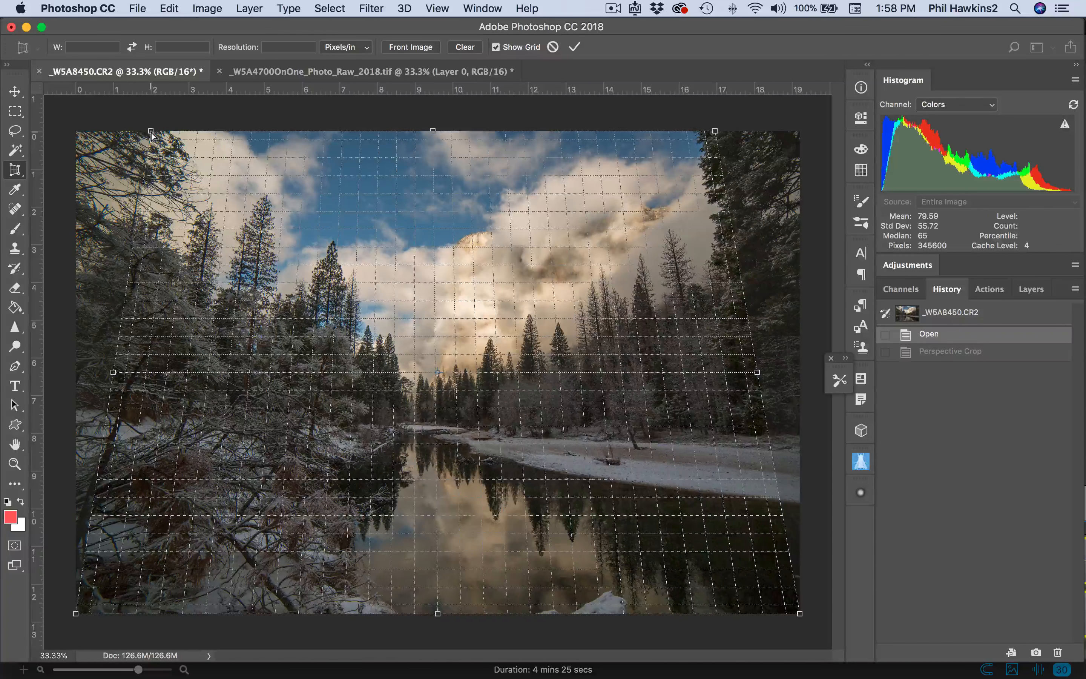
pyautogui.press('Return')
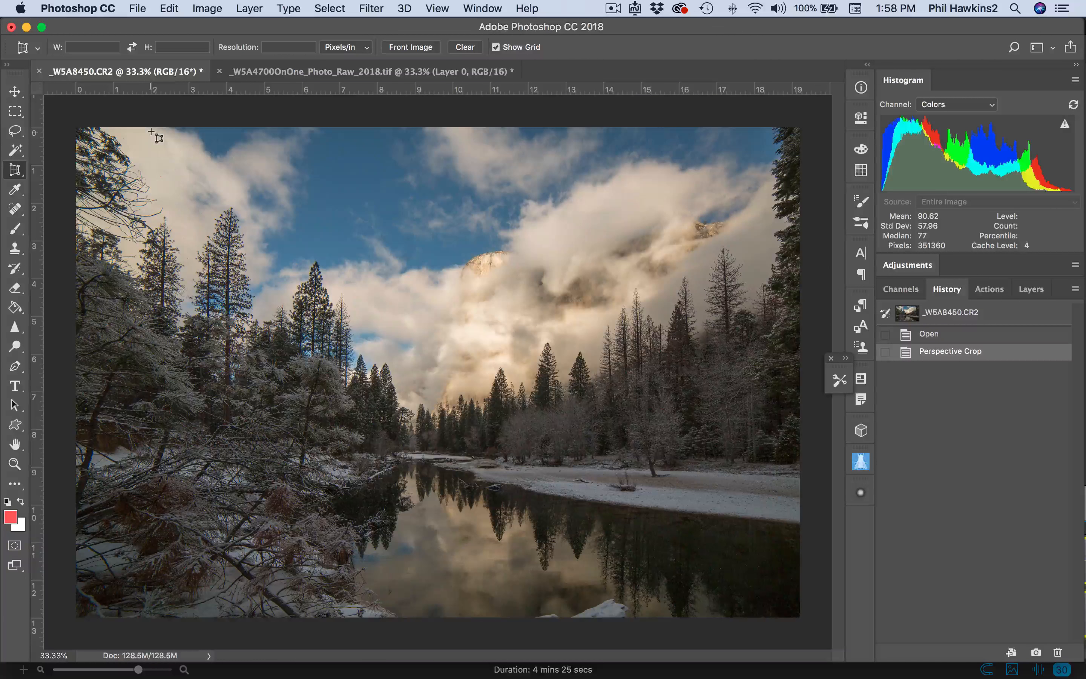
pyautogui.click(982, 335)
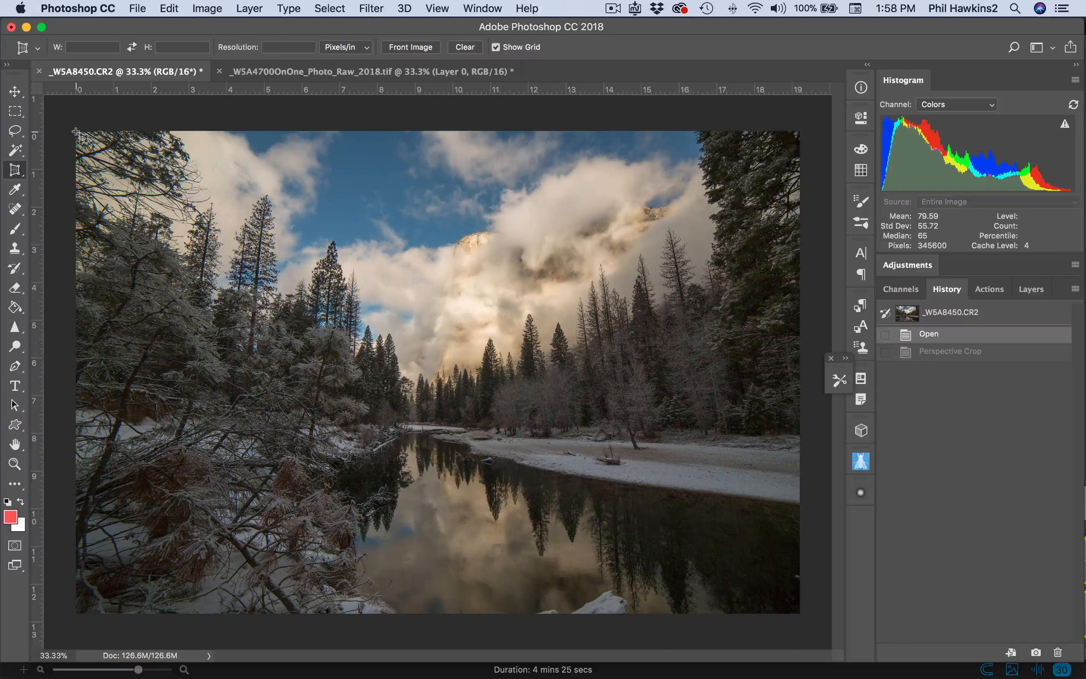
# Step: Try a perspective crop with the upper corners moved inward and the top edge lowered to about 2.4 on the ruler, and revert it
pyautogui.moveTo(75, 132); pyautogui.dragTo(800, 613)
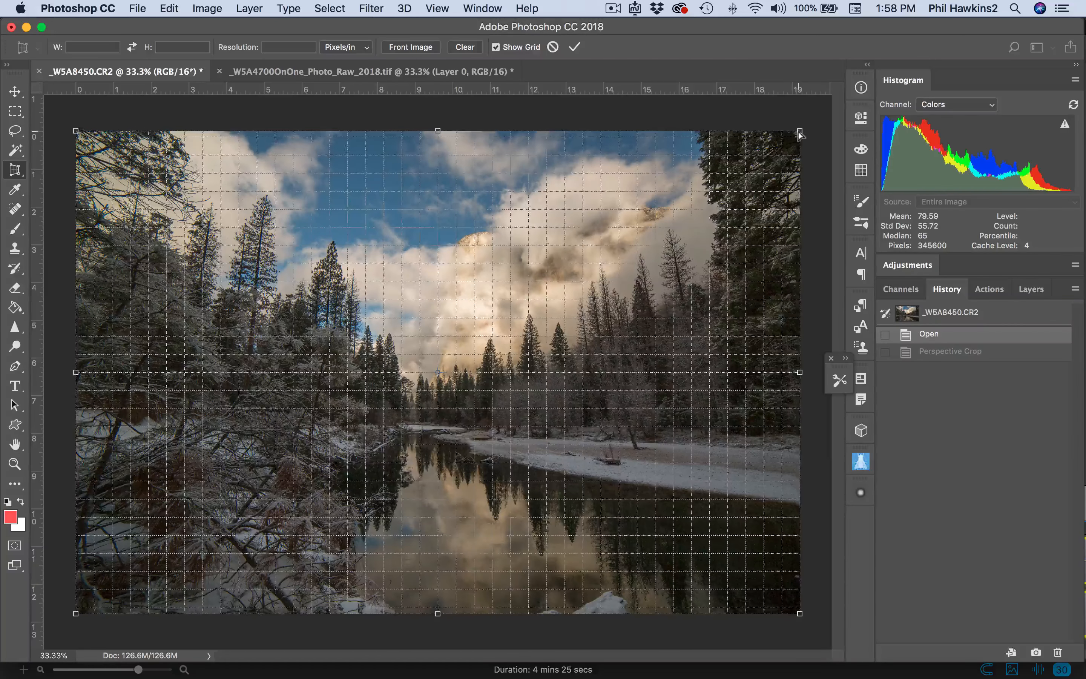
pyautogui.moveTo(789, 133); pyautogui.dragTo(706, 132)
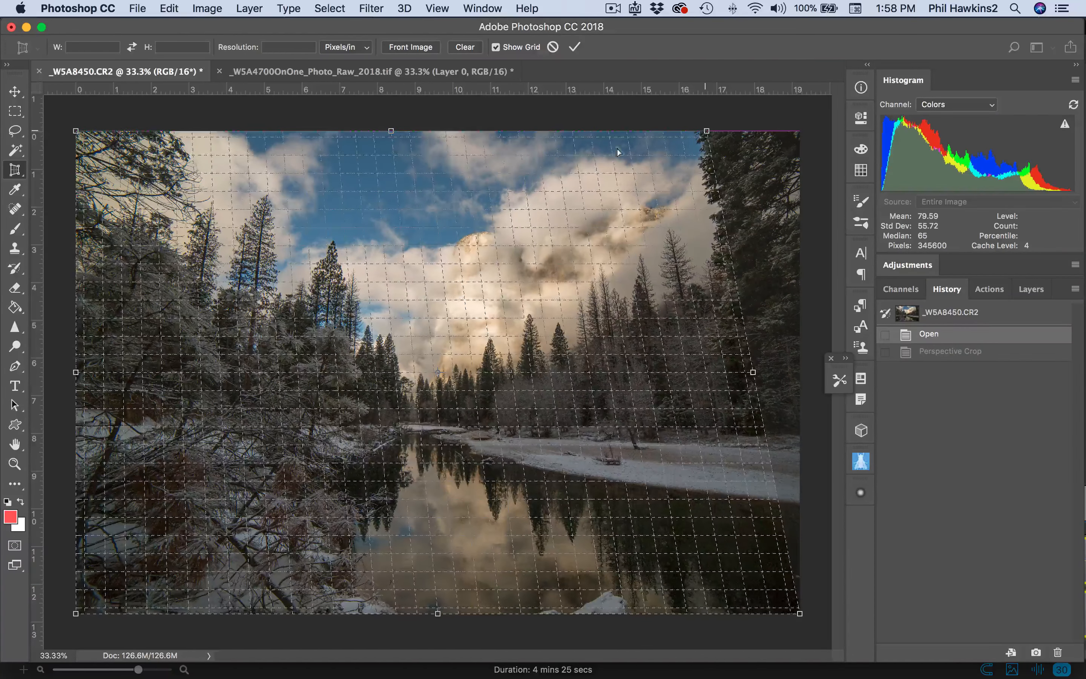
pyautogui.moveTo(76, 130); pyautogui.dragTo(152, 131)
pyautogui.moveTo(429, 130); pyautogui.dragTo(428, 223)
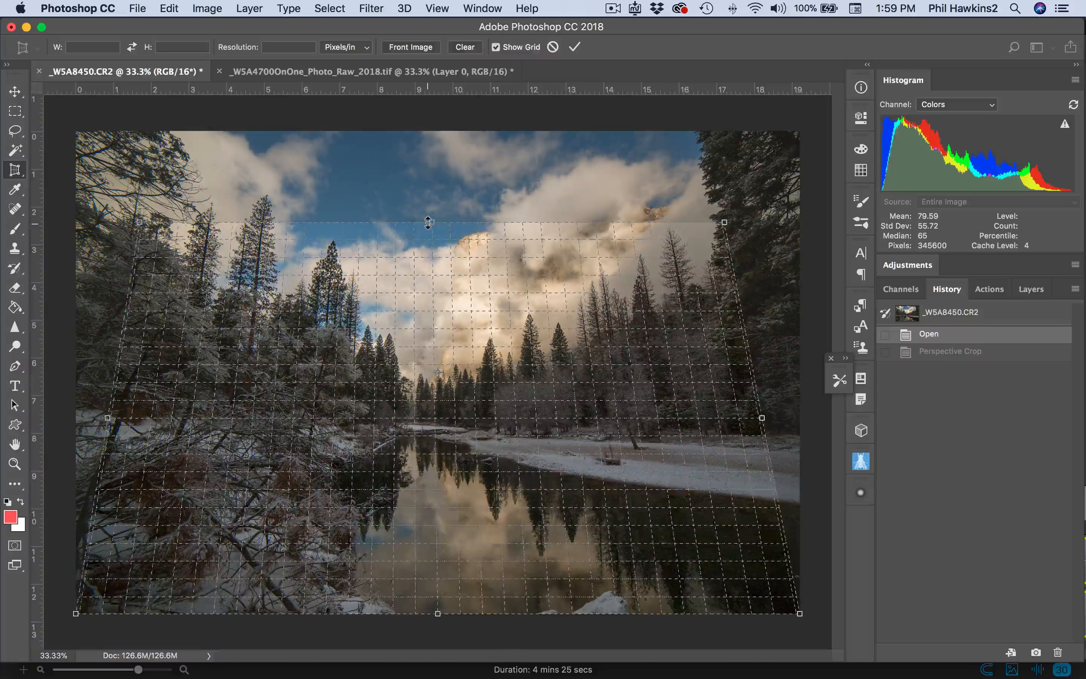
pyautogui.press('Return')
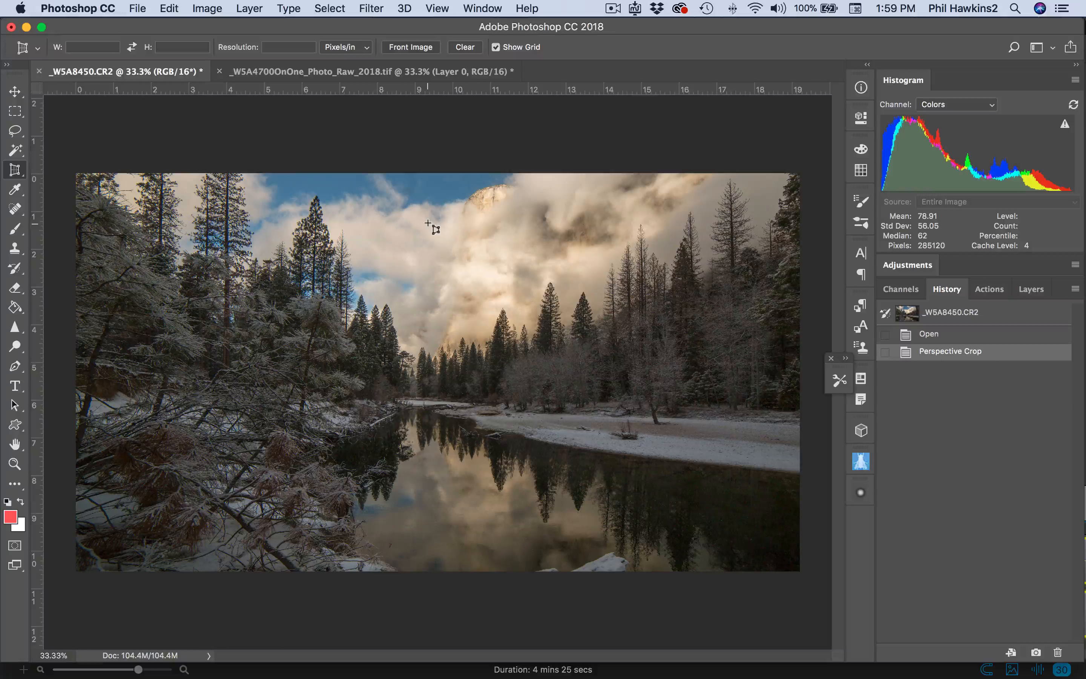
pyautogui.click(952, 337)
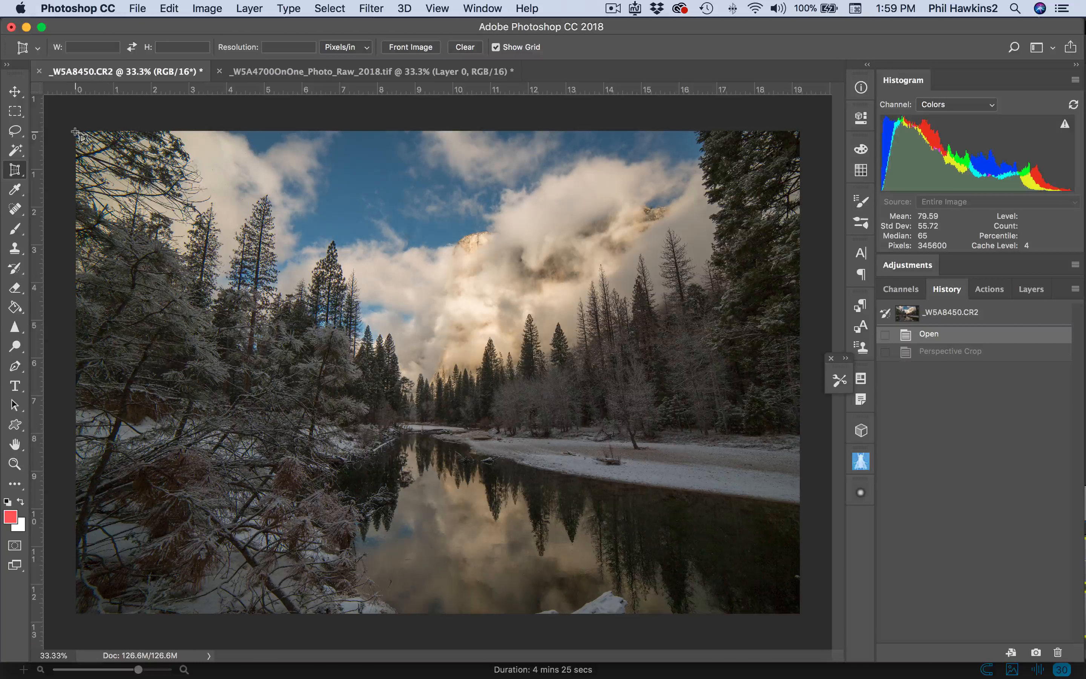
# Step: Apply a full-frame perspective crop to the landscape with the upper corners moved inward to about 17 and 2 on the horizontal ruler
pyautogui.moveTo(75, 132); pyautogui.dragTo(798, 617)
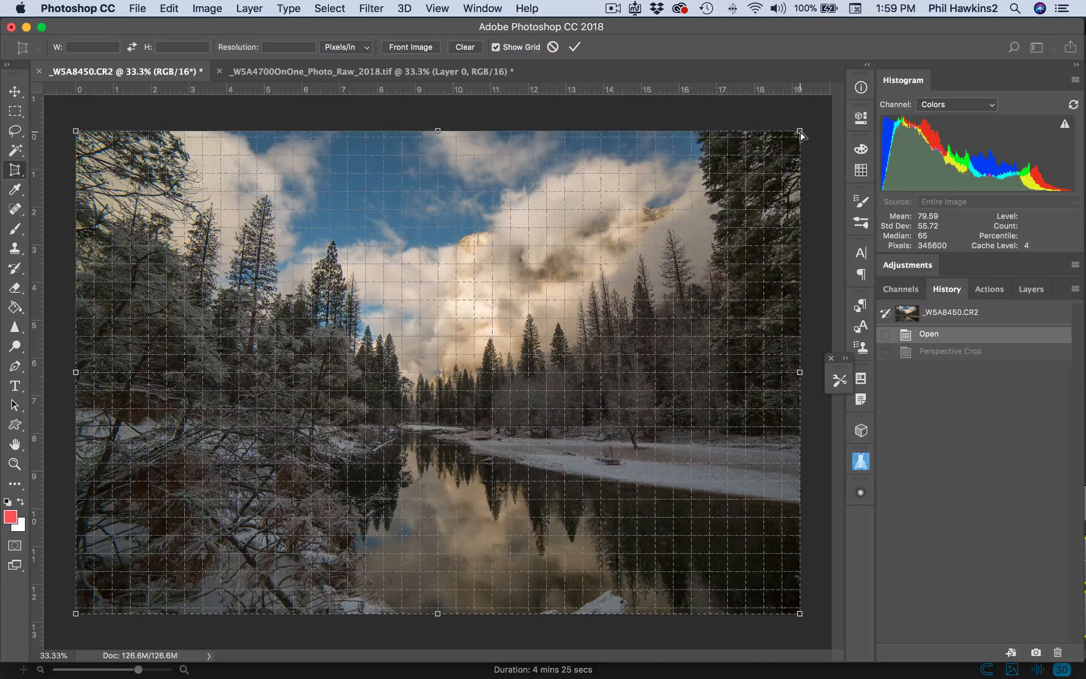
pyautogui.moveTo(800, 132); pyautogui.dragTo(718, 134)
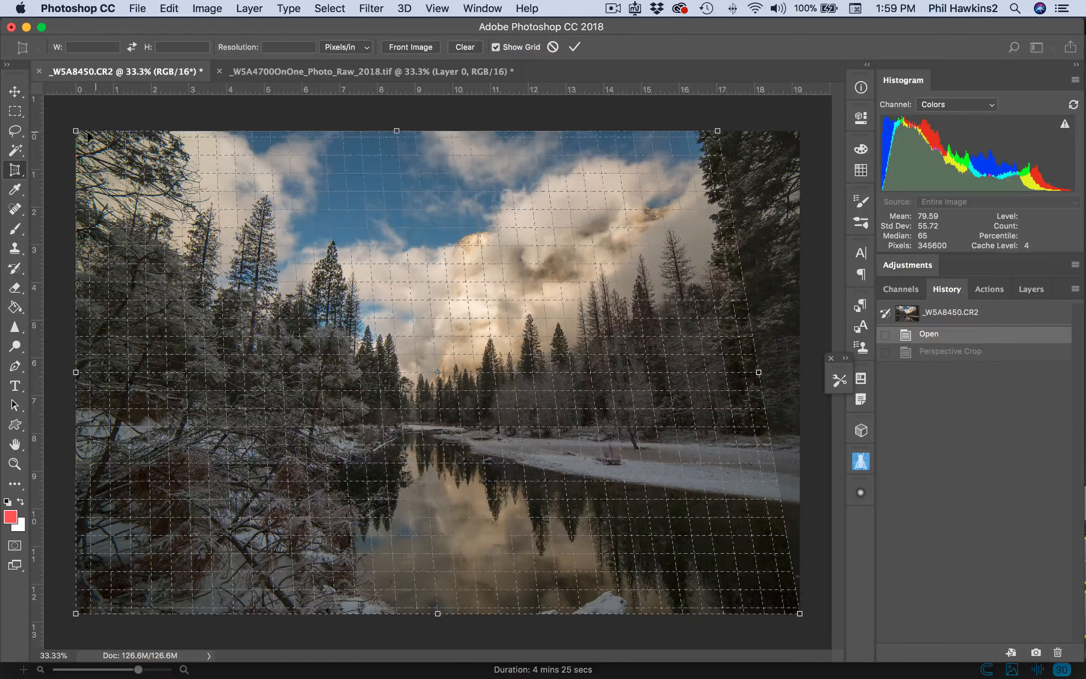
pyautogui.moveTo(85, 134); pyautogui.dragTo(148, 130)
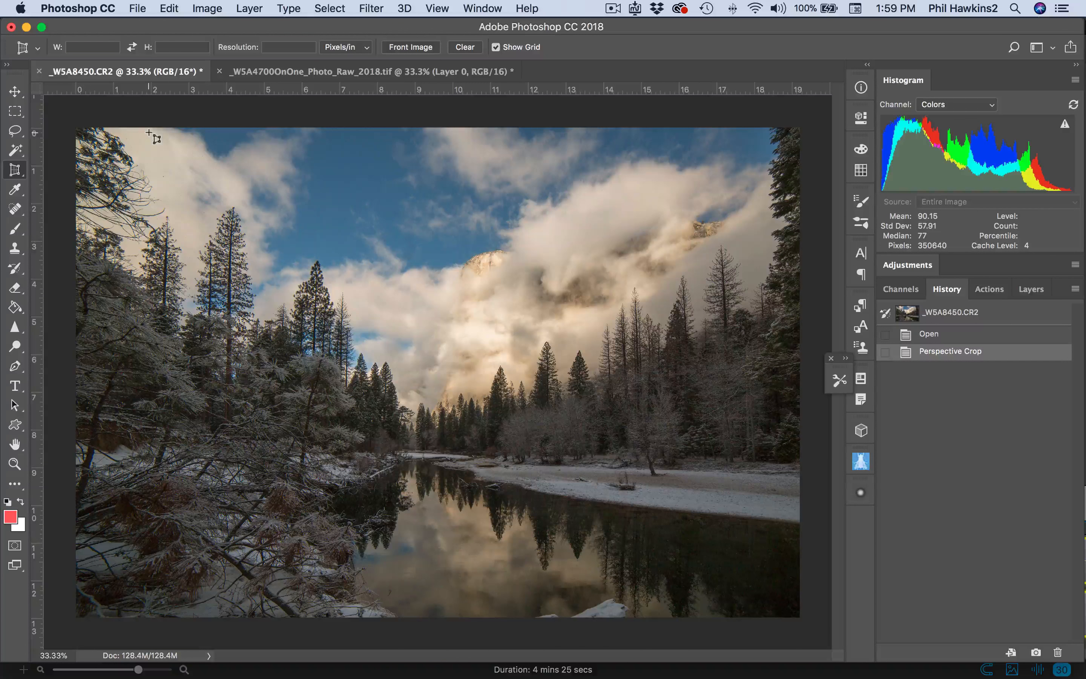
# Step: Compare the landscape before and after correction by alternating between the Open and Perspective Crop history states
pyautogui.click(991, 338)
pyautogui.click(1005, 357)
pyautogui.click(990, 337)
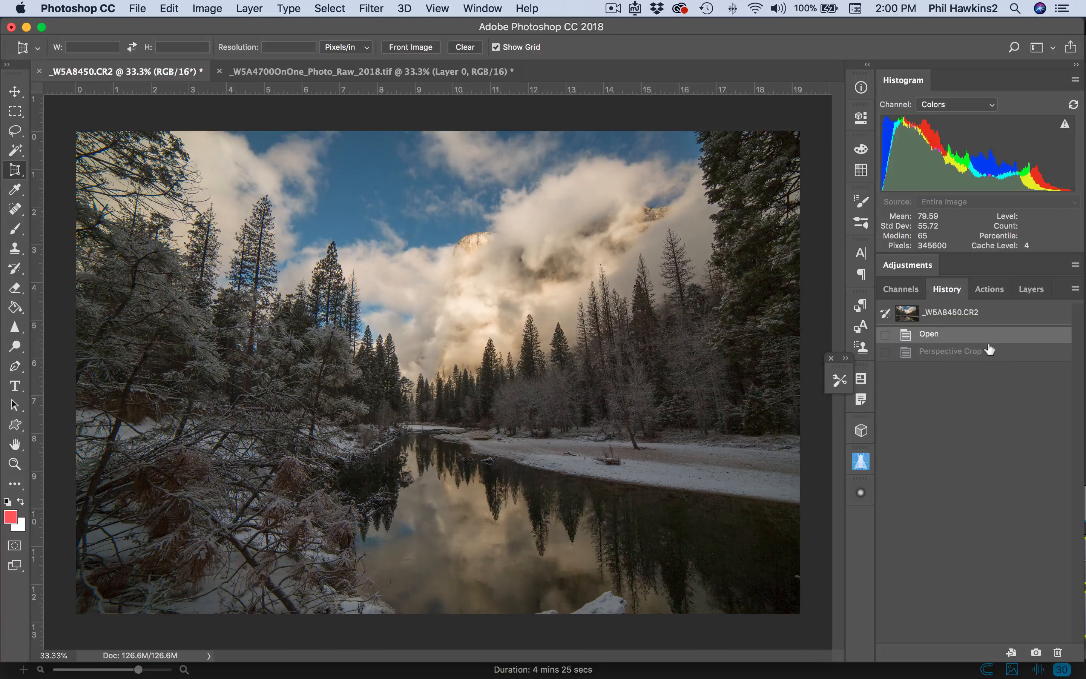
pyautogui.click(992, 355)
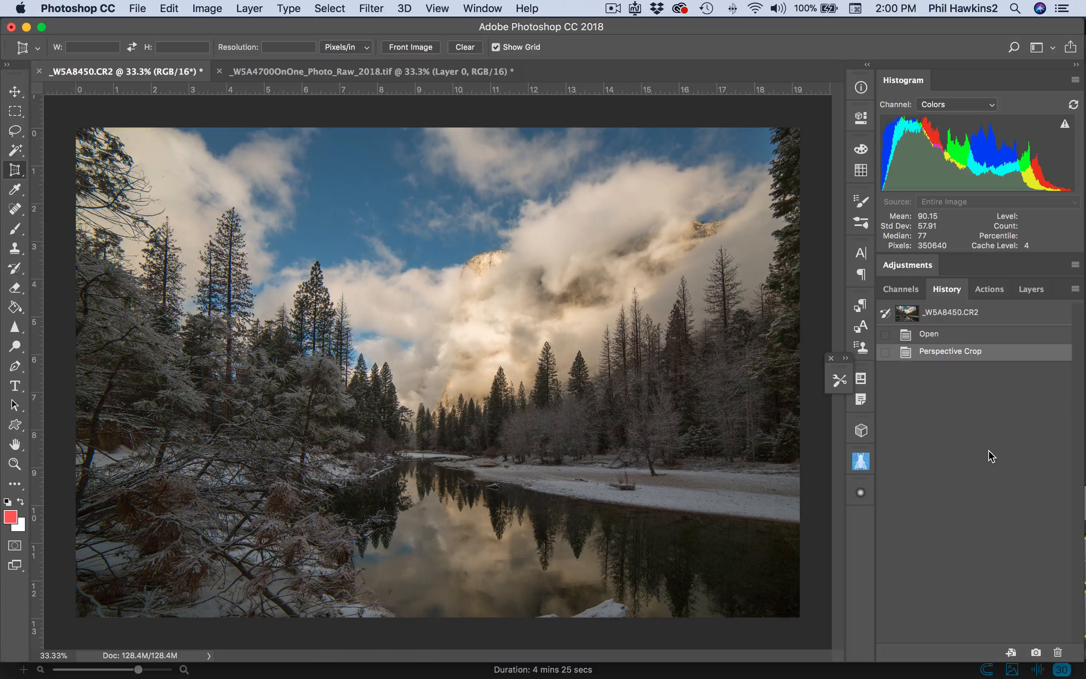
# Step: In _W5A4700OnOne_Photo_Raw_2018.tif, cover the photo with a perspective crop grid and move its lower-right corner inward to about 18 on the horizontal ruler
pyautogui.click(392, 72)
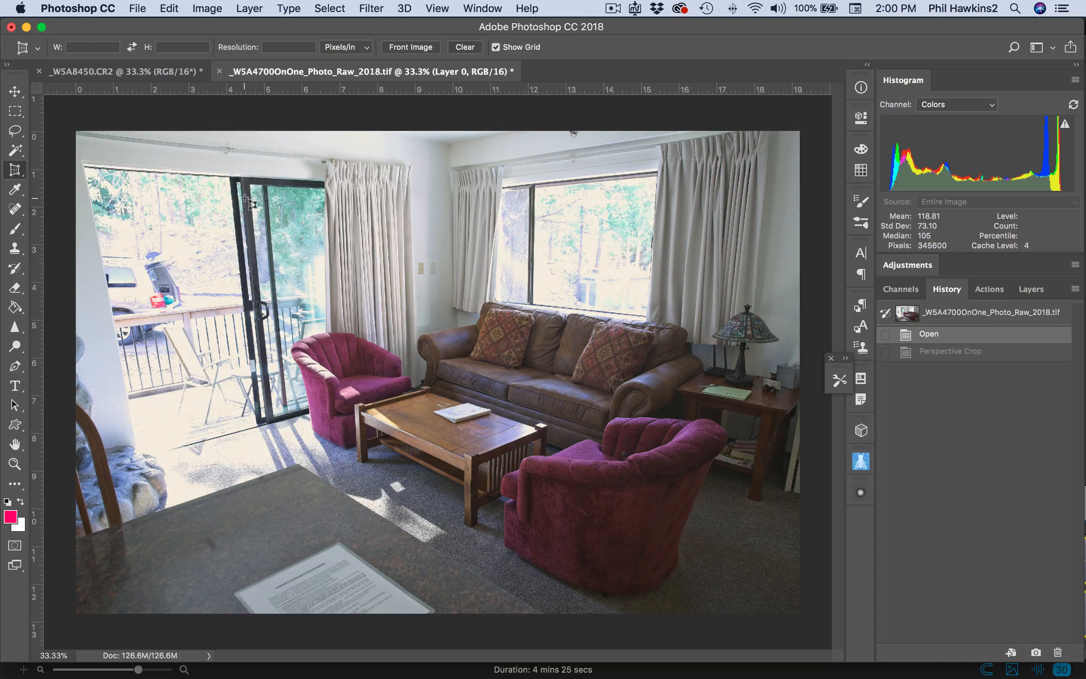
pyautogui.moveTo(76, 131); pyautogui.dragTo(801, 615)
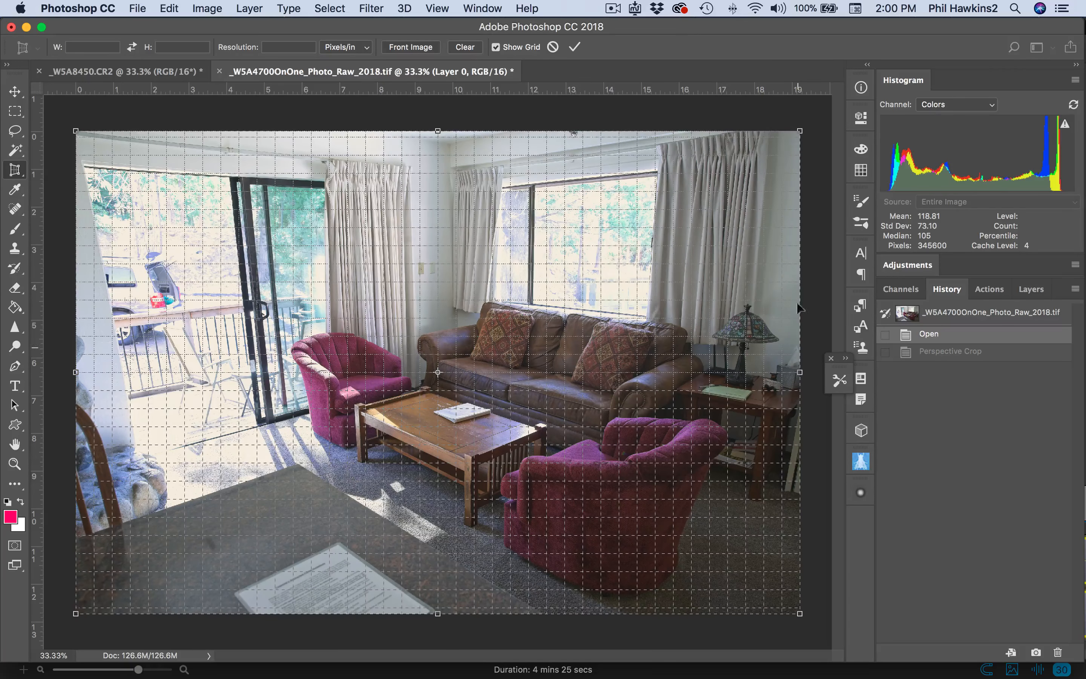
pyautogui.click(800, 613)
pyautogui.moveTo(800, 614); pyautogui.dragTo(758, 615)
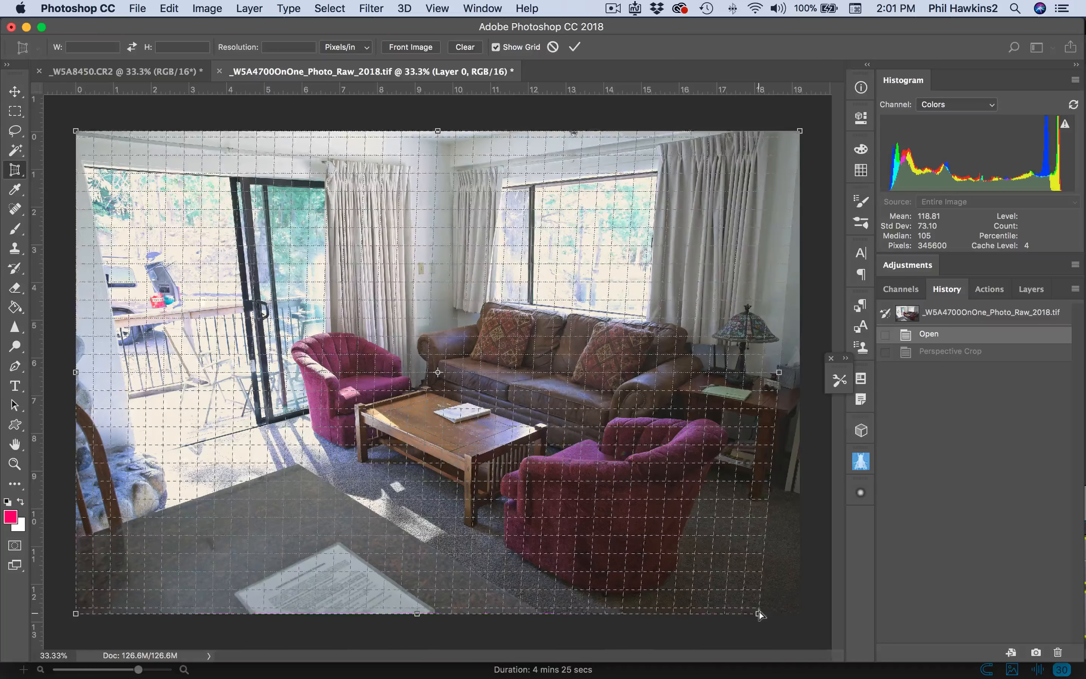
# Step: Align the grid with the leaning wall and door frame by moving its lower-left corner inward to about 2 on the ruler, and apply the crop
pyautogui.click(760, 488)
pyautogui.click(135, 434)
pyautogui.click(120, 342)
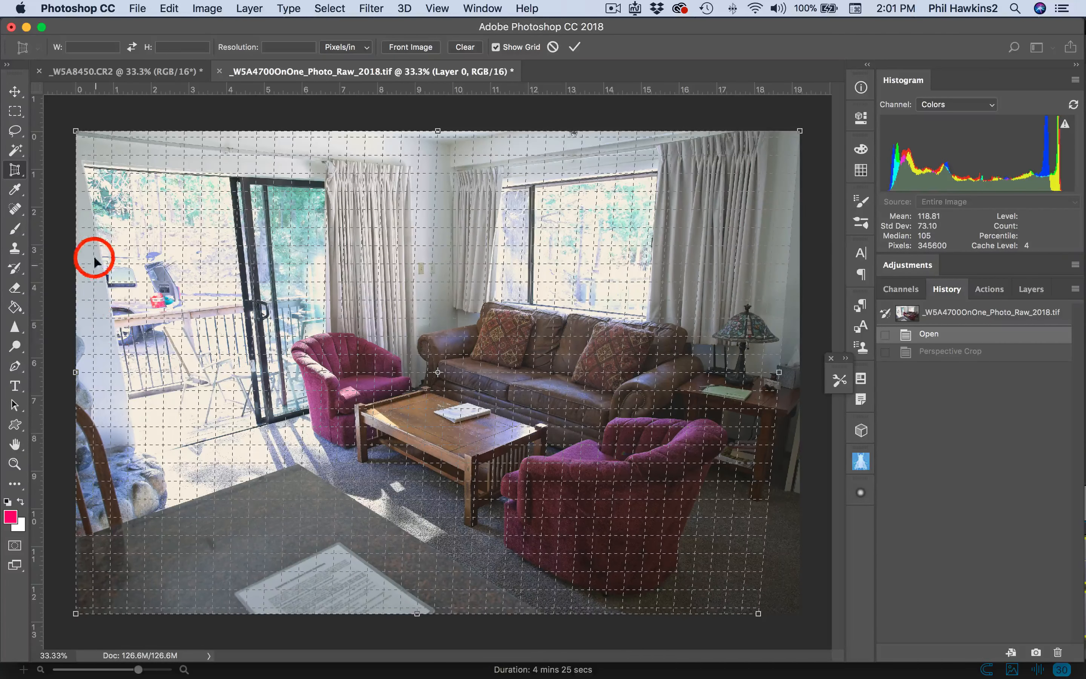
pyautogui.click(83, 182)
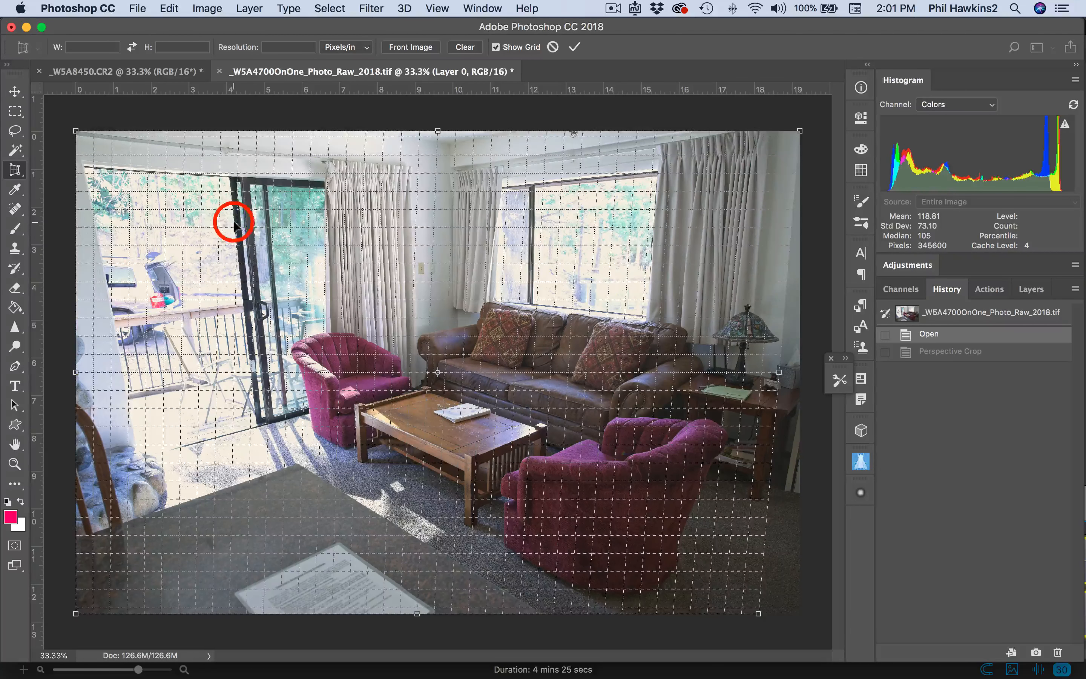
pyautogui.click(240, 189)
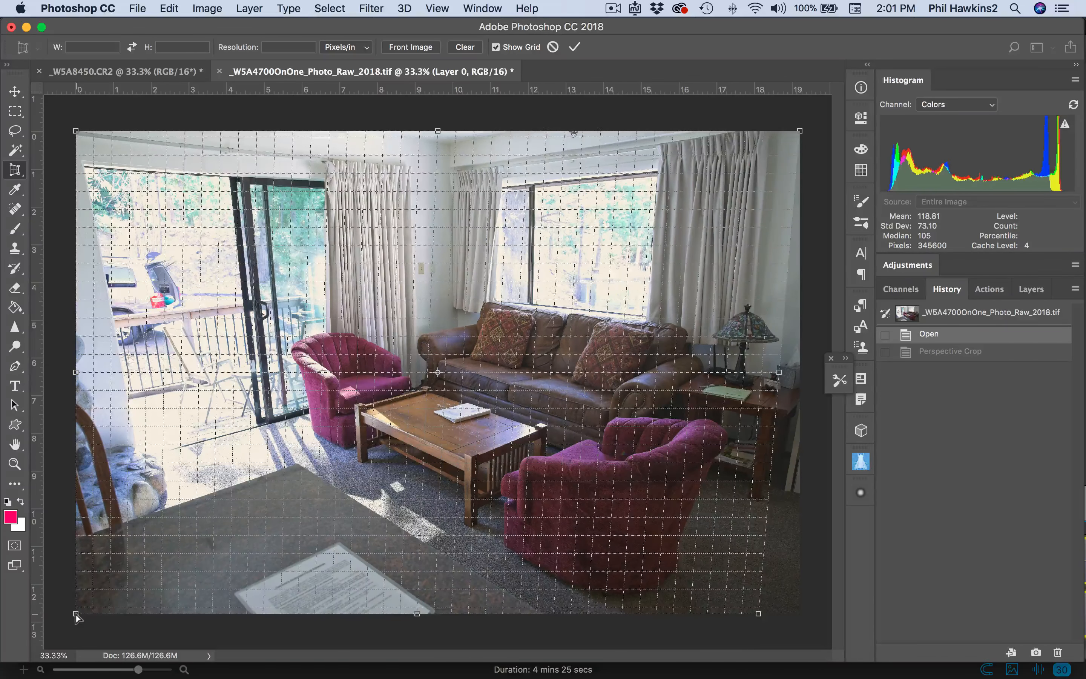
pyautogui.moveTo(76, 616); pyautogui.dragTo(155, 618)
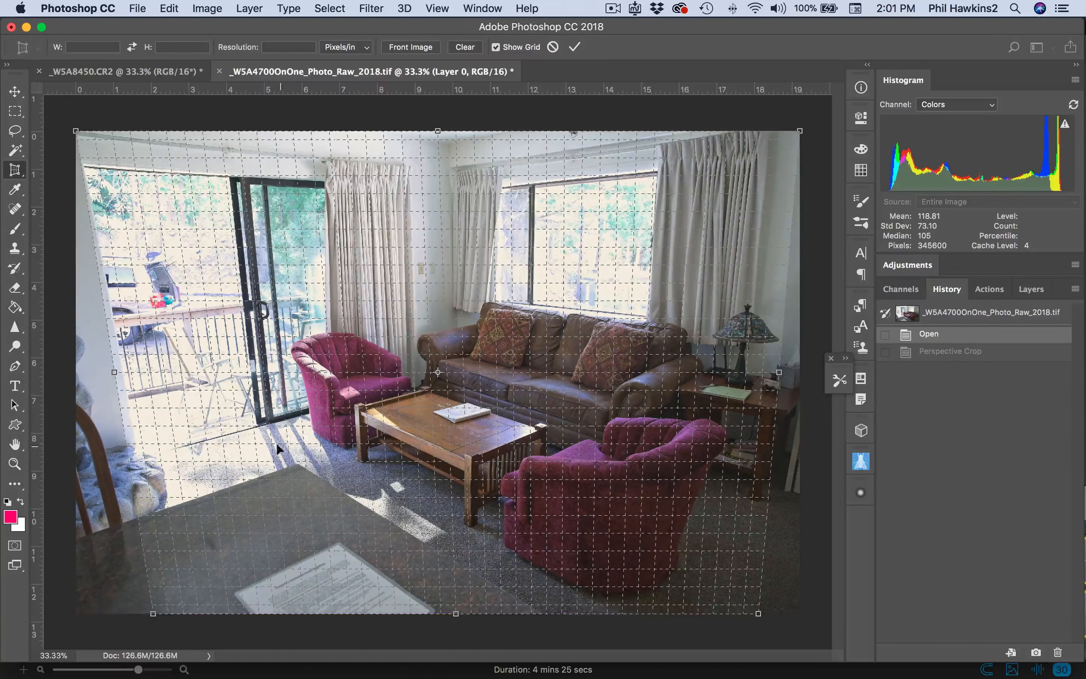
pyautogui.click(262, 425)
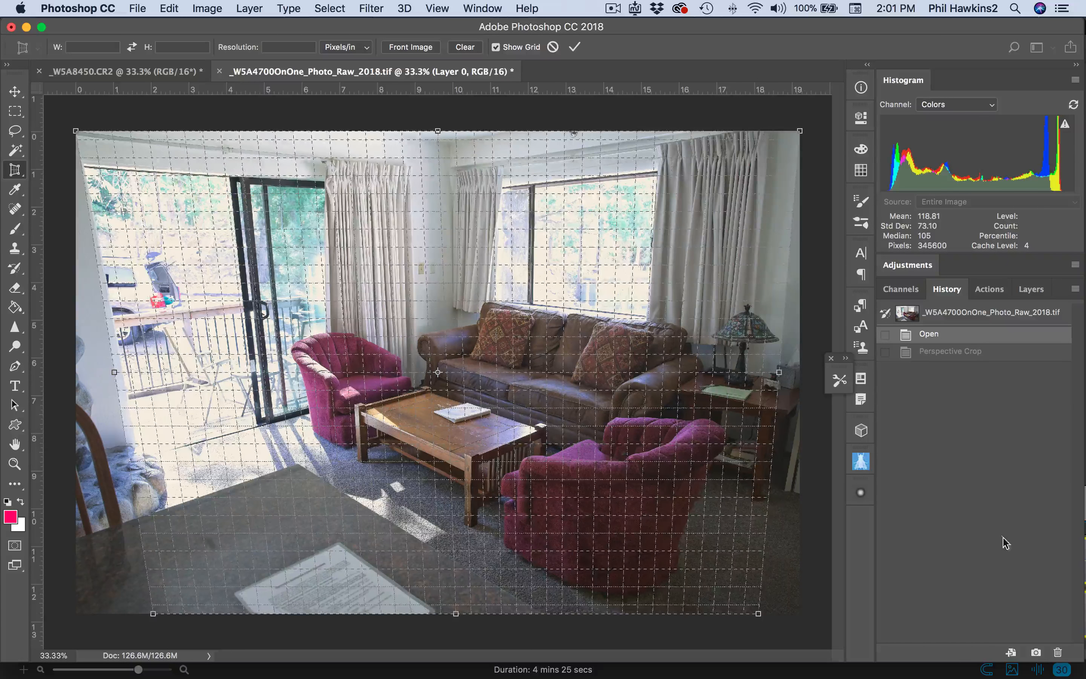
pyautogui.press('Return')
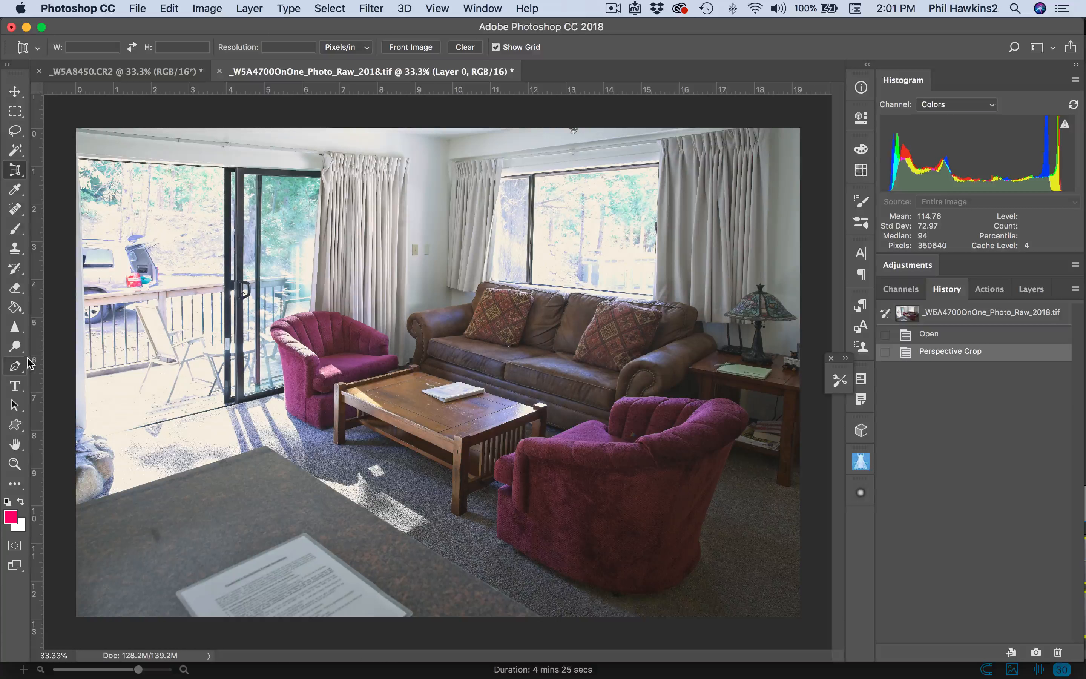
pyautogui.moveTo(39, 357); pyautogui.dragTo(37, 423)
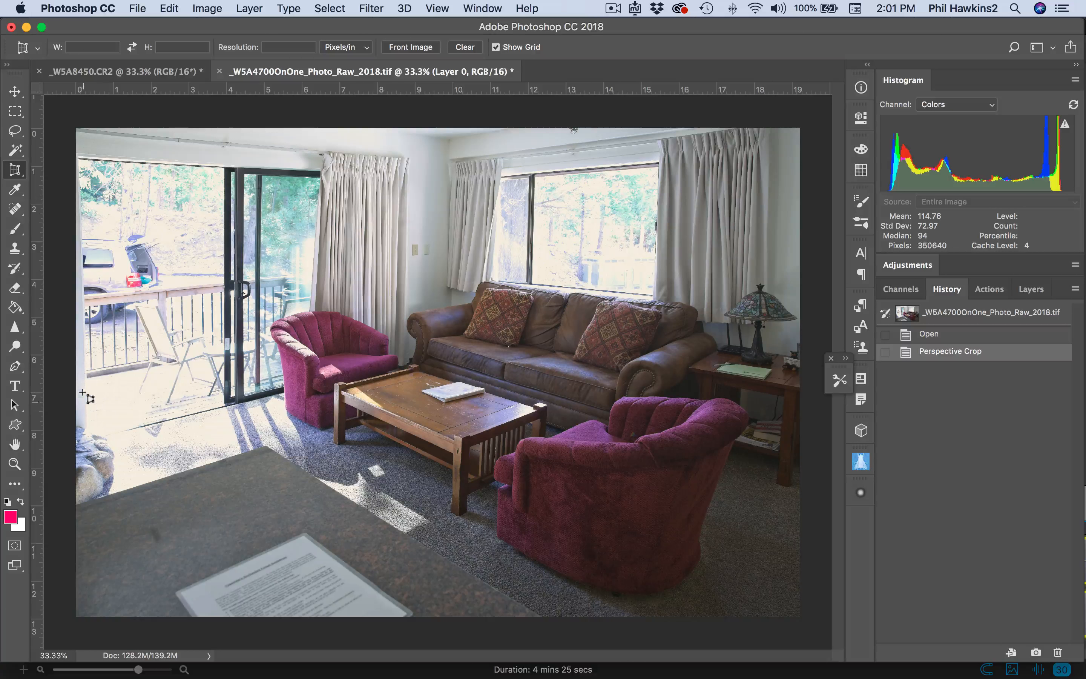